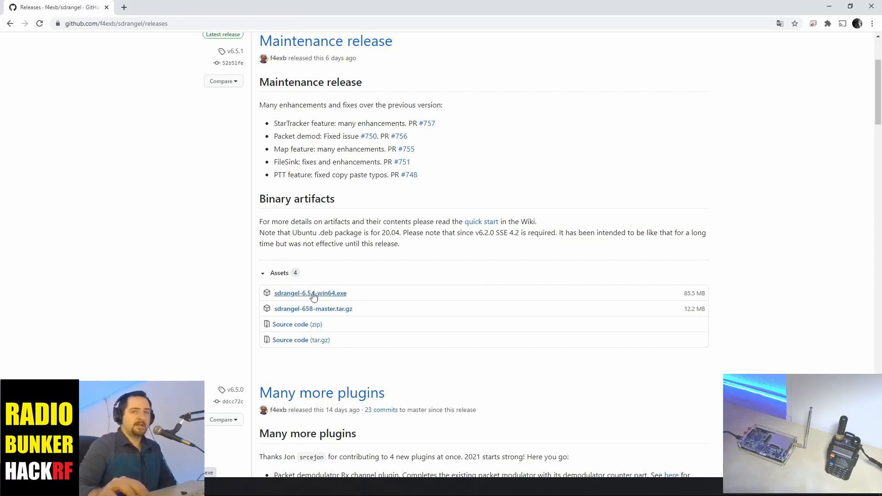
Download the Windows installer sdrangel-6.5.1-win64.exe from the latest release's assets
left_click(310, 296)
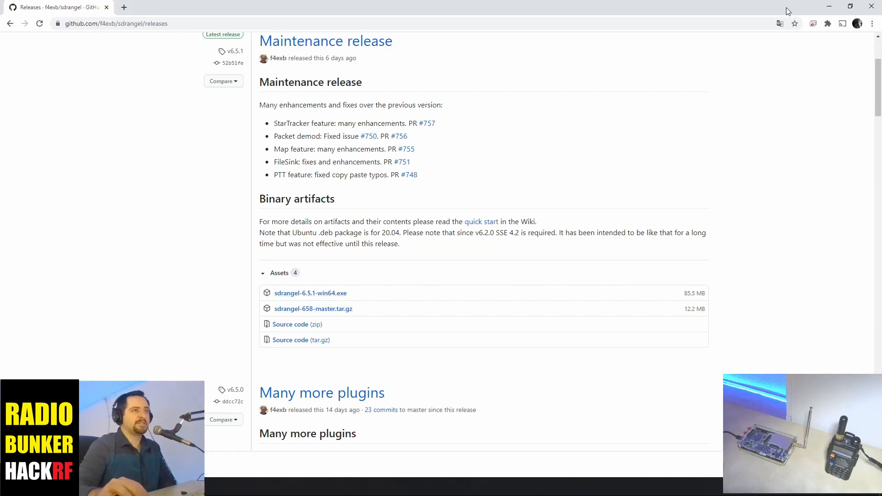
Switch to the desktop, launch SDRangel and maximize its window
left_click(831, 8)
left_click(831, 7)
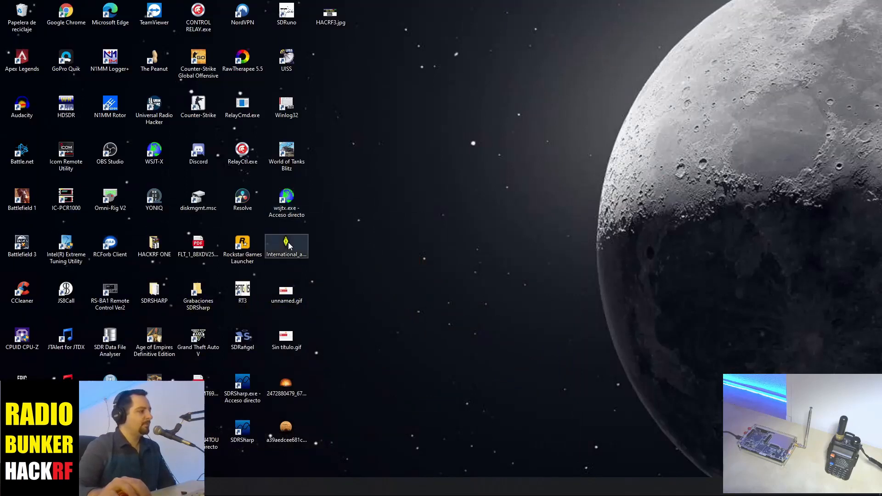
left_click(243, 343)
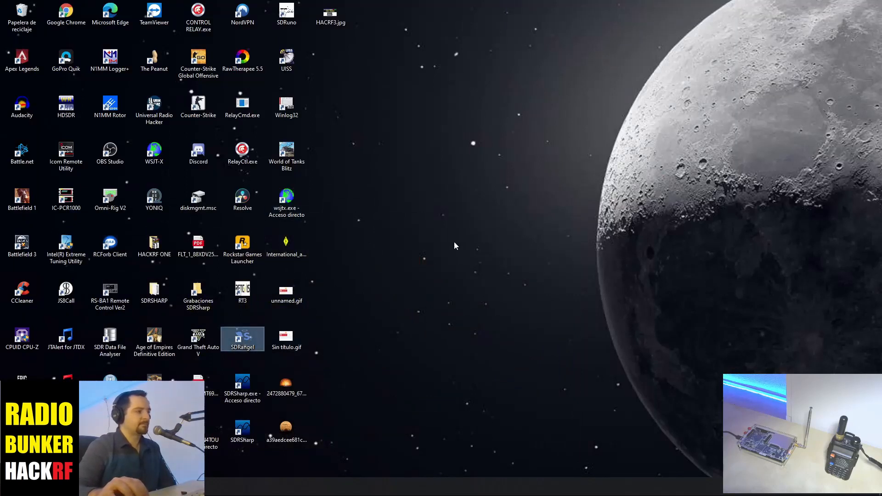
double_click(253, 336)
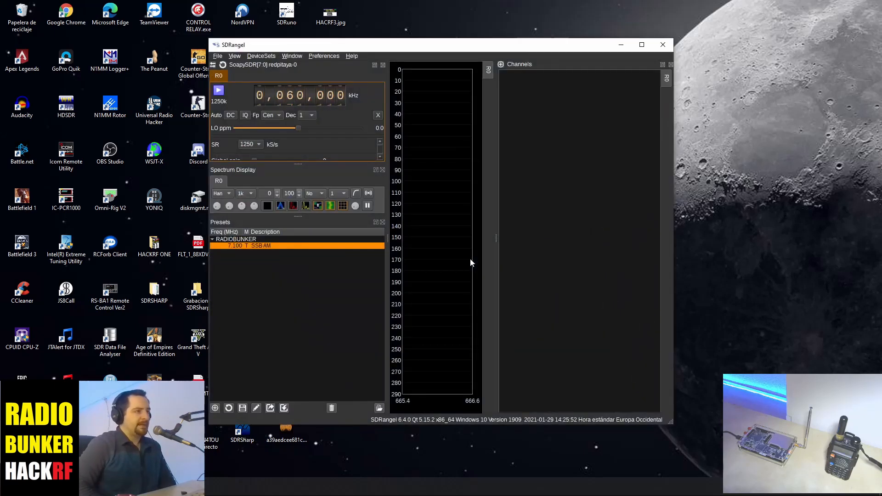
left_click(642, 44)
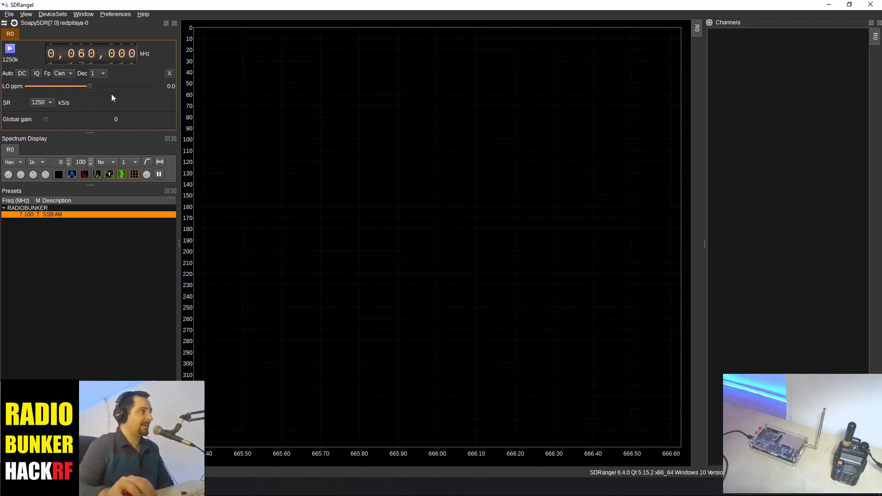
Add a sink device set and compare the controls of receiver R0 and transmitter T1, ending on T1
left_click(60, 14)
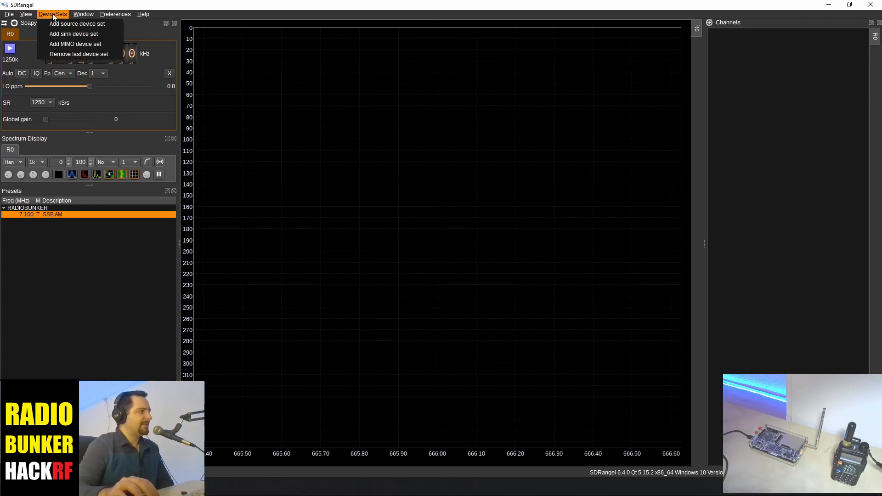
left_click(66, 35)
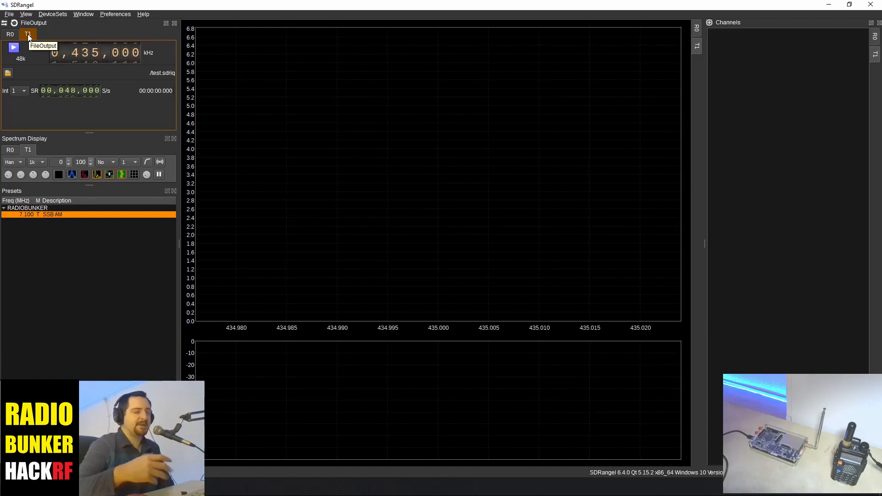
left_click(10, 34)
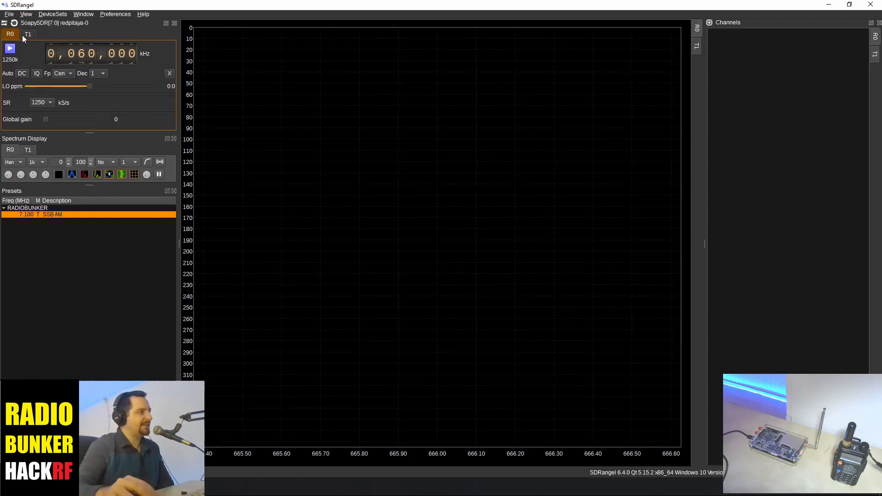
left_click(26, 34)
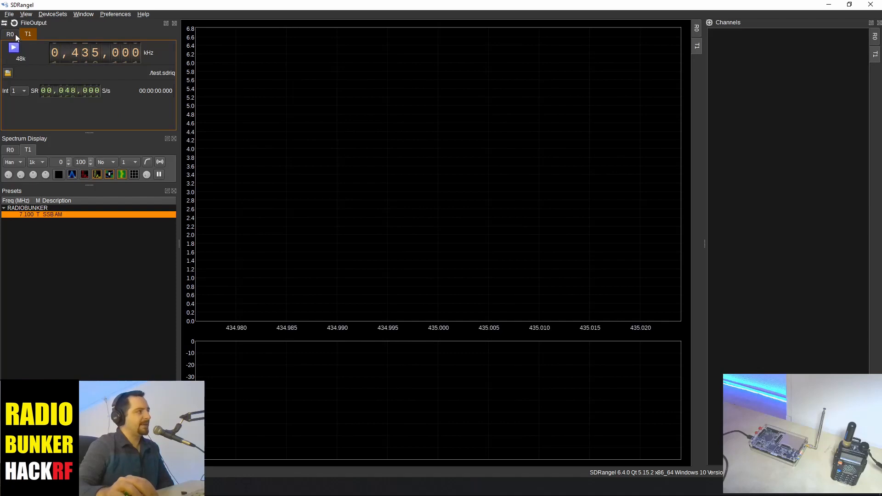
left_click(11, 36)
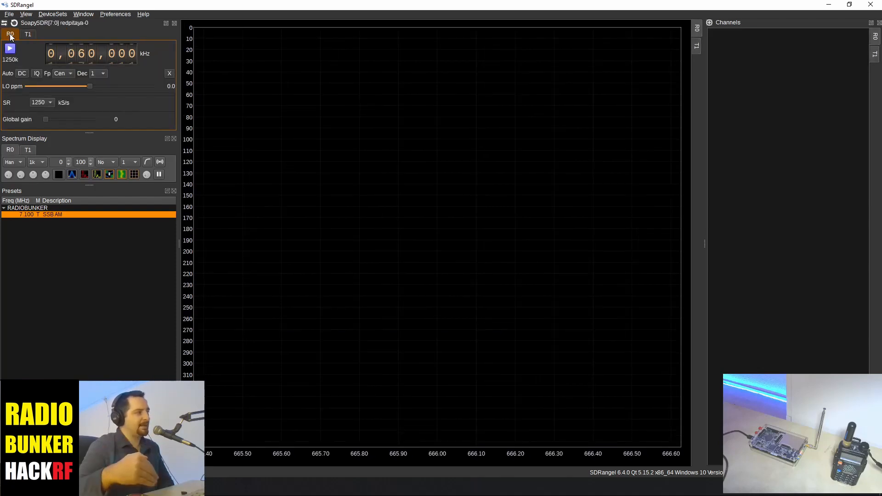
left_click(25, 35)
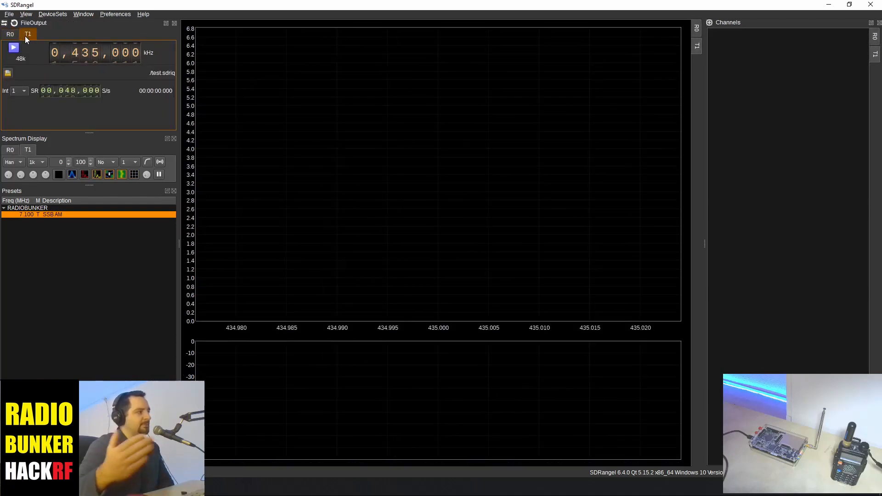
Assign the SoapySDR HackRF One as the sampling device of transmitter T1
left_click(3, 24)
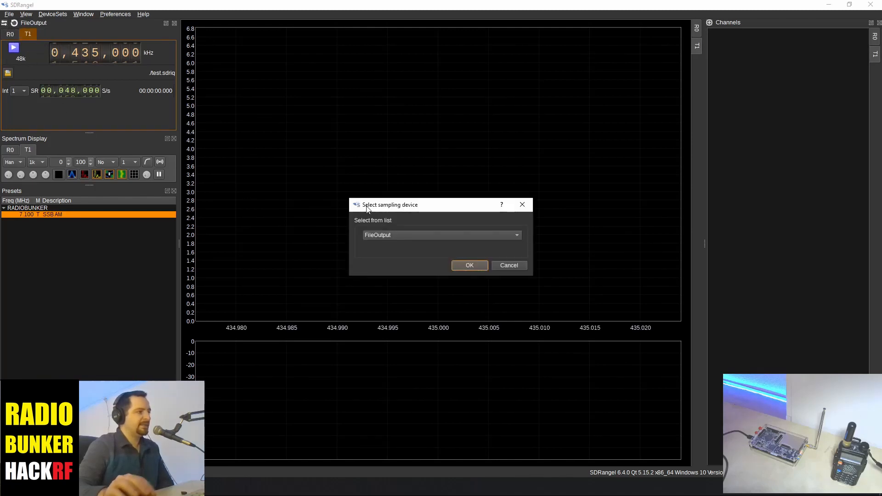
left_click(434, 234)
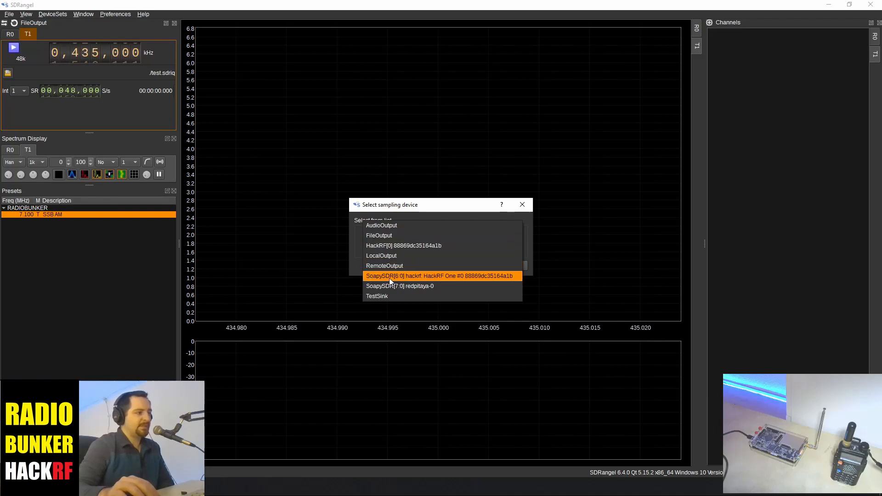
left_click(472, 274)
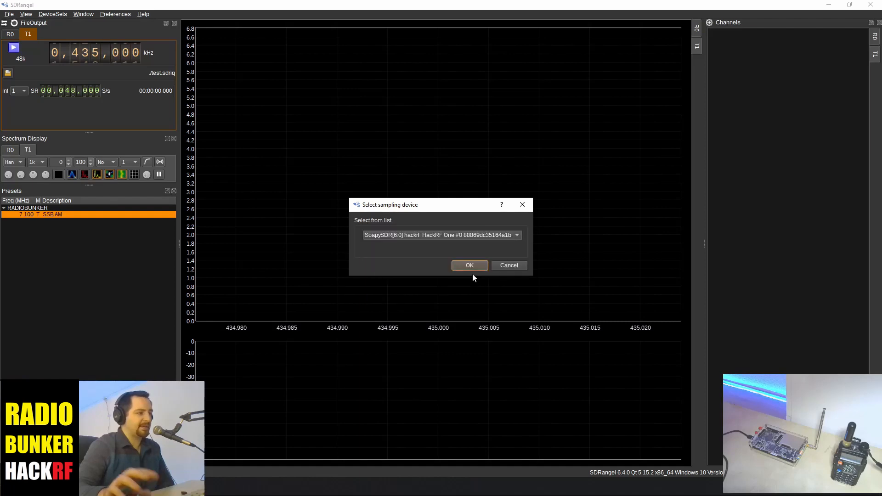
left_click(469, 266)
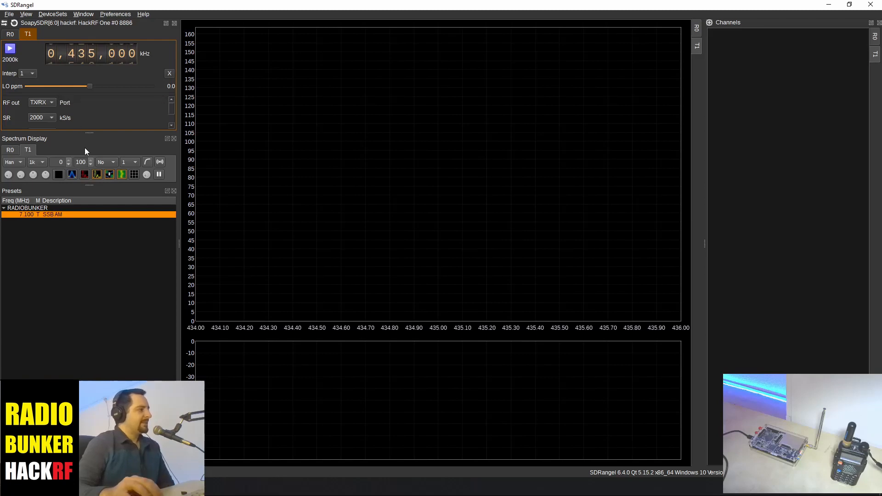
Reveal all of T1's device settings and raise the global gain to 61, VGA gain to 47 and AMP gain to 14
left_click_drag(88, 133, 97, 150)
left_click_drag(102, 199, 110, 229)
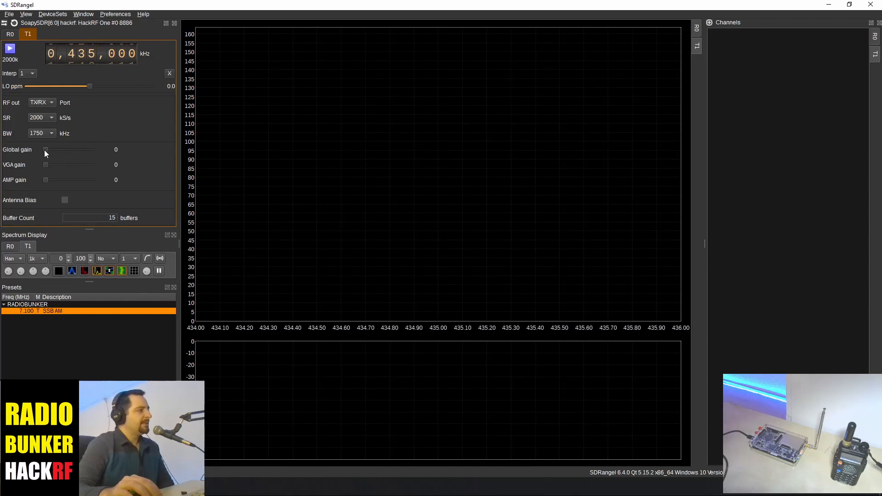
left_click_drag(48, 149, 110, 165)
left_click_drag(46, 180, 110, 181)
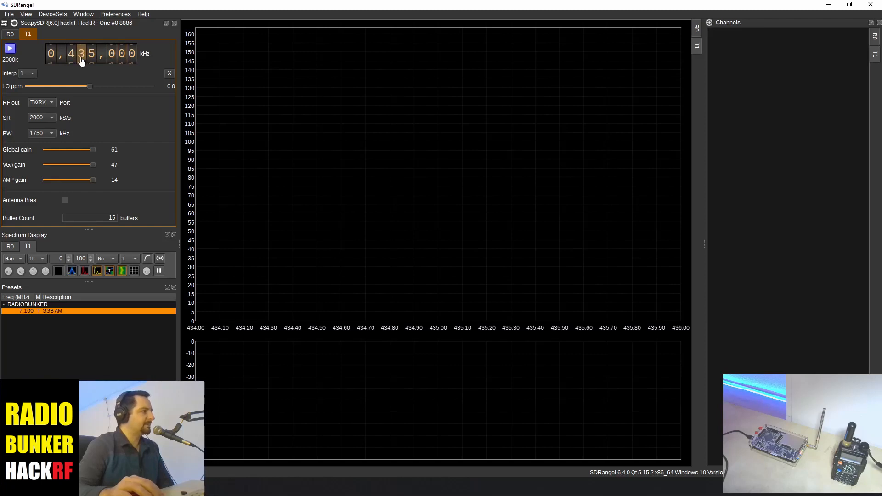
Set T1's transmit center frequency to 146,520 kHz
scroll(74, 61, "down", 1)
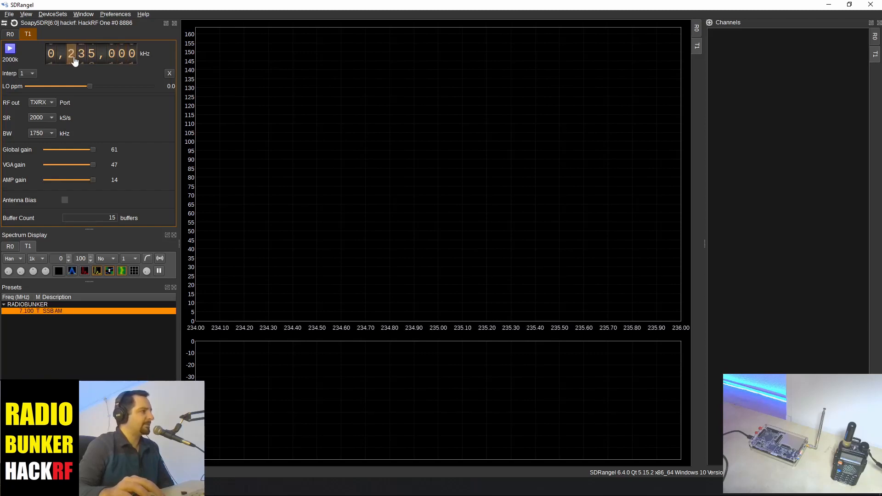
scroll(74, 62, "down", 1)
scroll(82, 59, "up", 1)
scroll(89, 59, "up", 1)
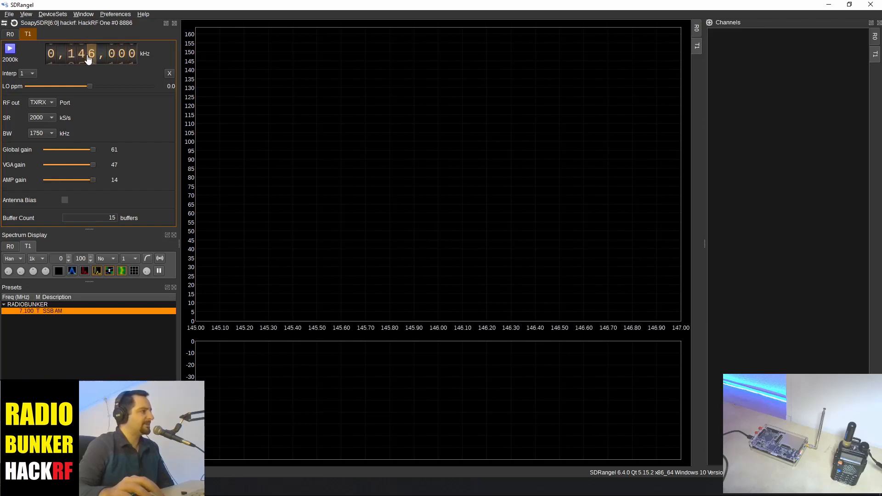
scroll(112, 59, "up", 6)
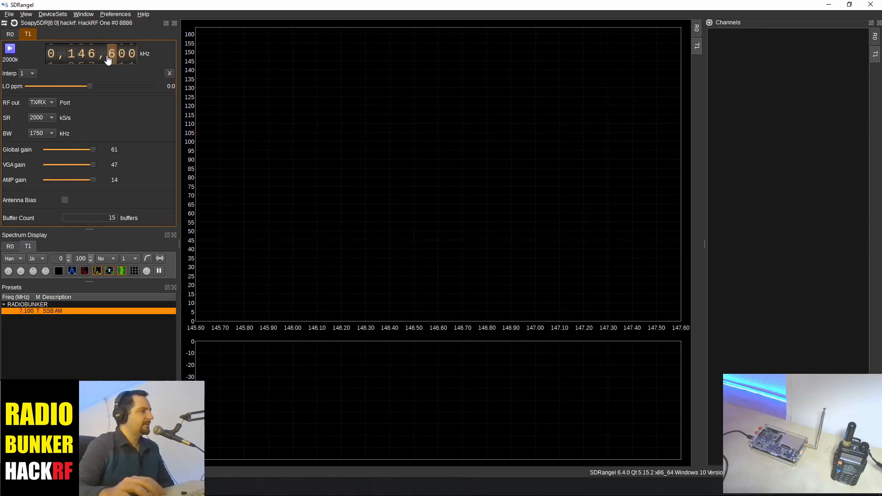
scroll(110, 57, "down", 1)
scroll(123, 57, "up", 2)
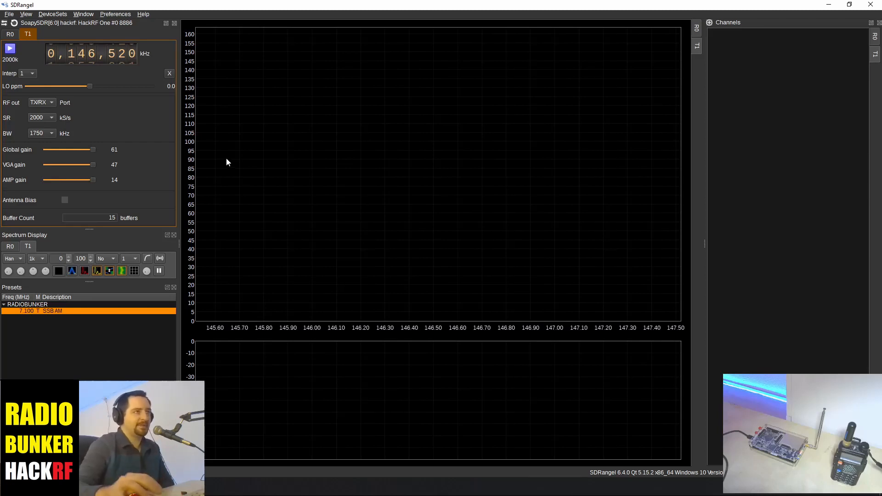
Add an NFM Modulator channel to transmitter T1
left_click(709, 22)
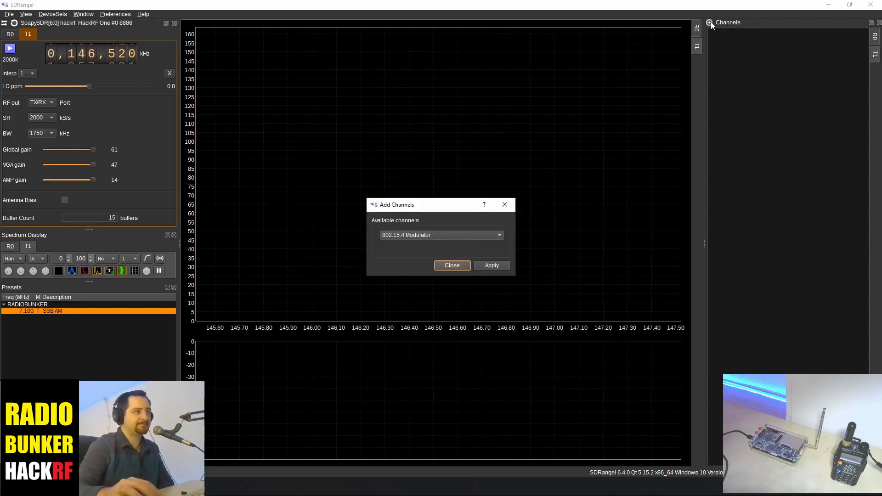
left_click(481, 236)
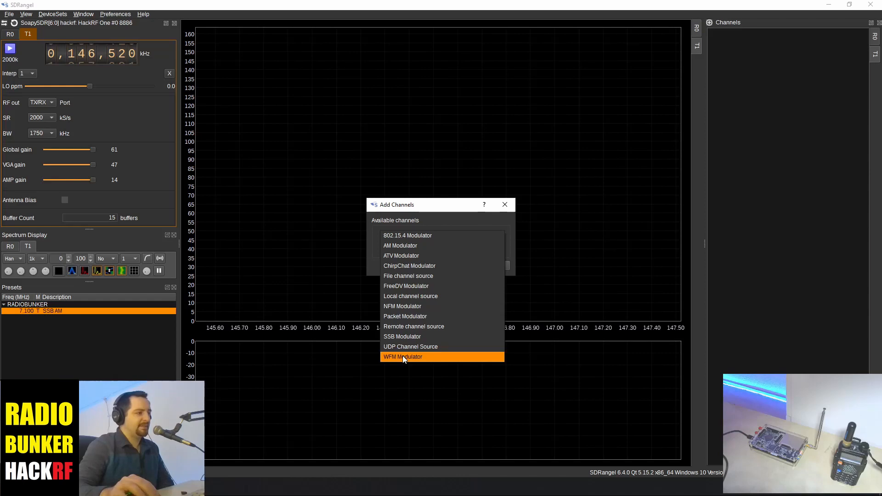
left_click(406, 306)
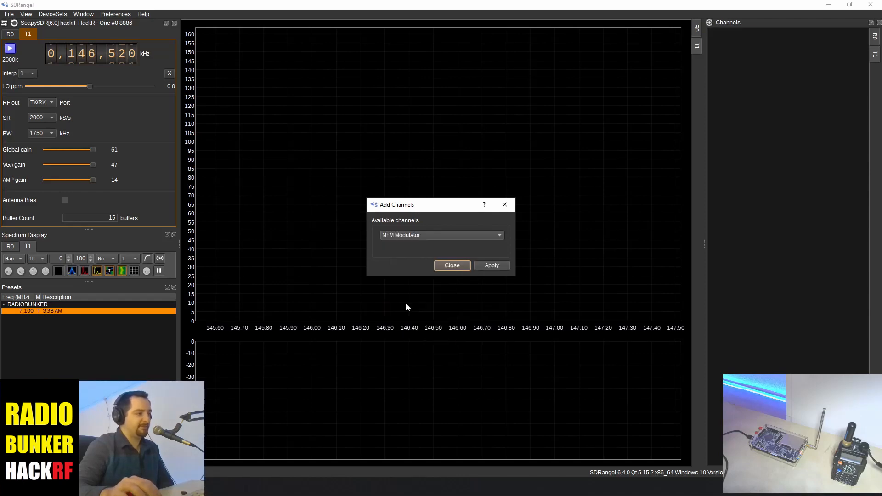
left_click(497, 265)
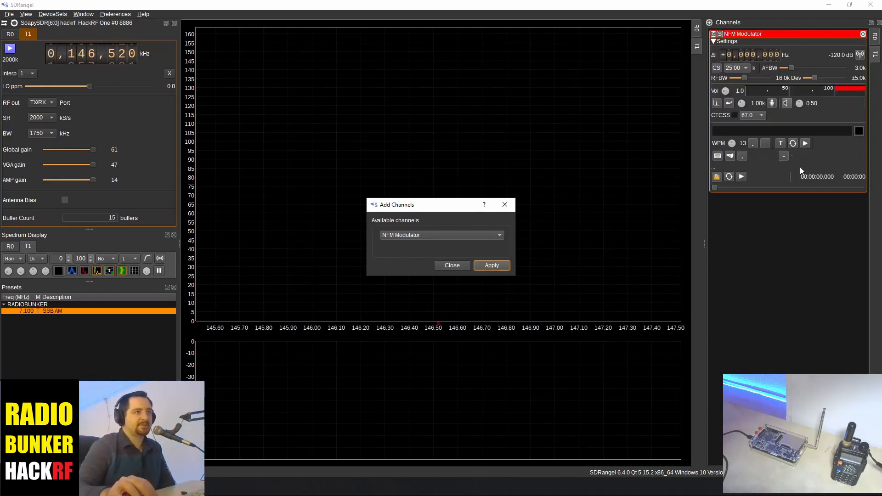
left_click(456, 267)
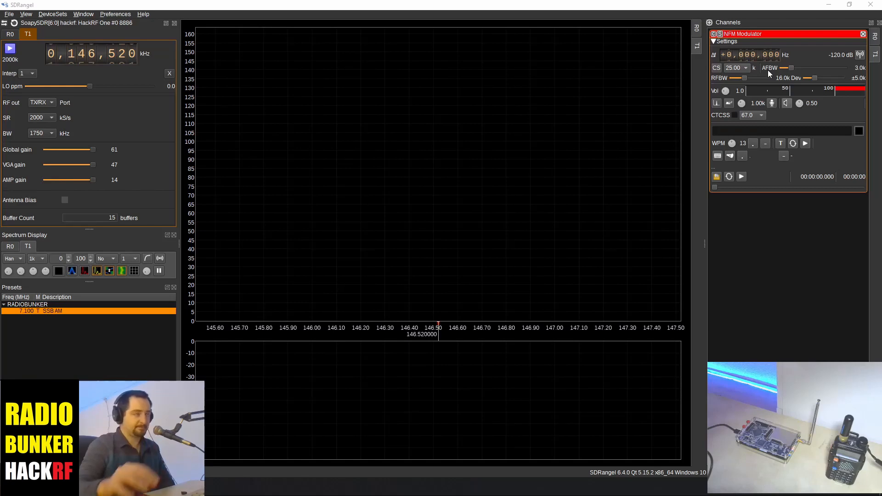
Try the NFM modulator's microphone, tone and Morse inputs, and enter "cq cq cq" as the Morse message
left_click(772, 104)
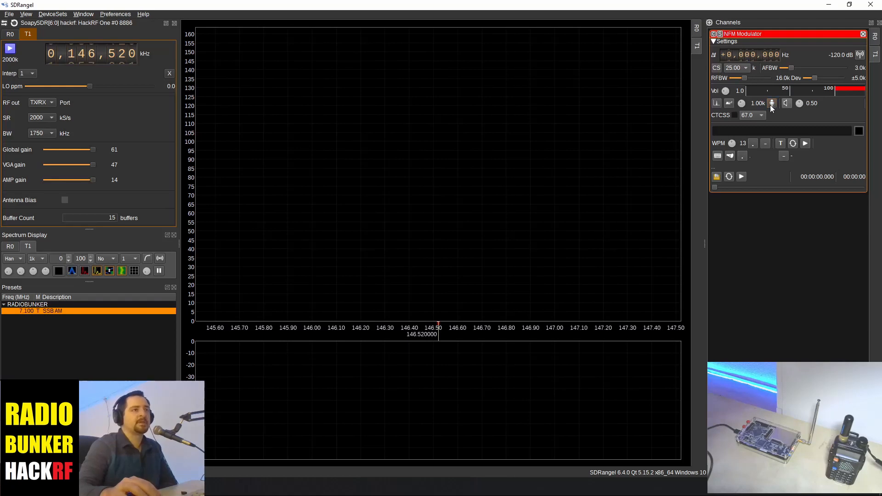
left_click(716, 103)
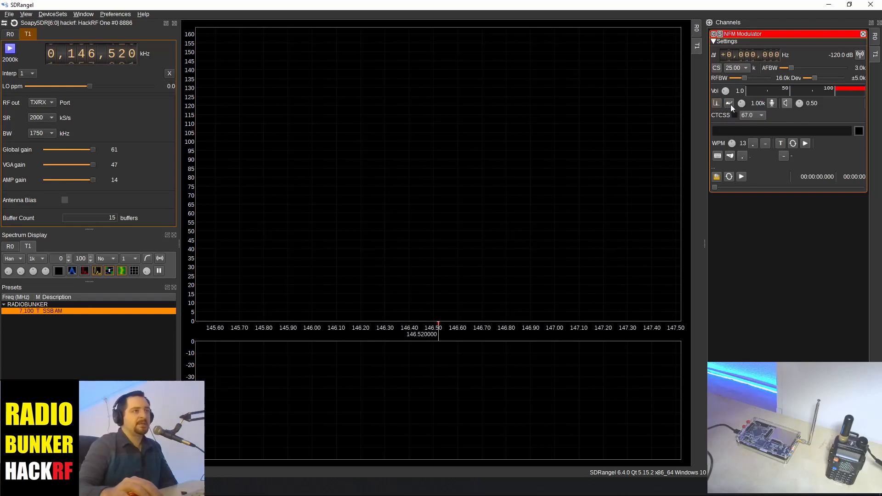
left_click(730, 103)
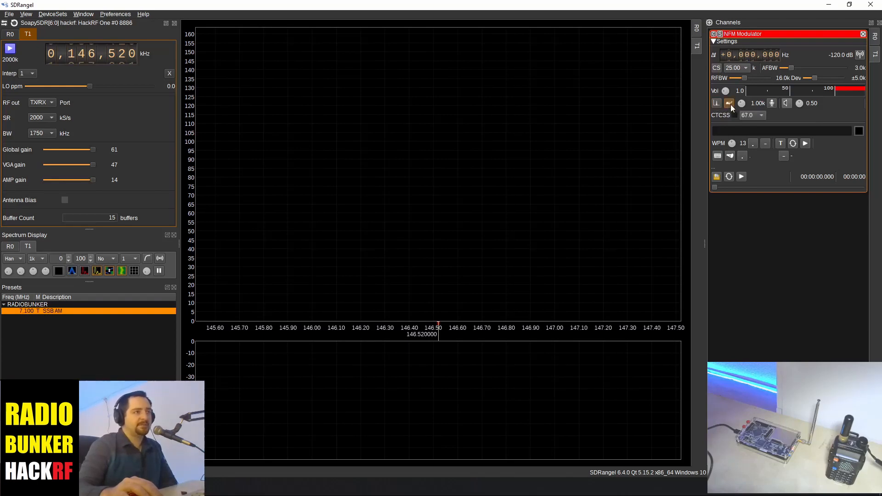
left_click(777, 132)
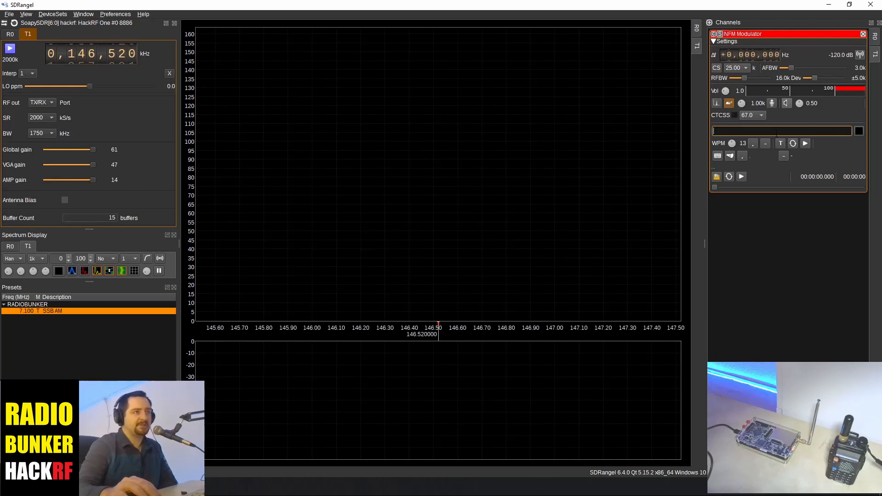
type("cq cq cq")
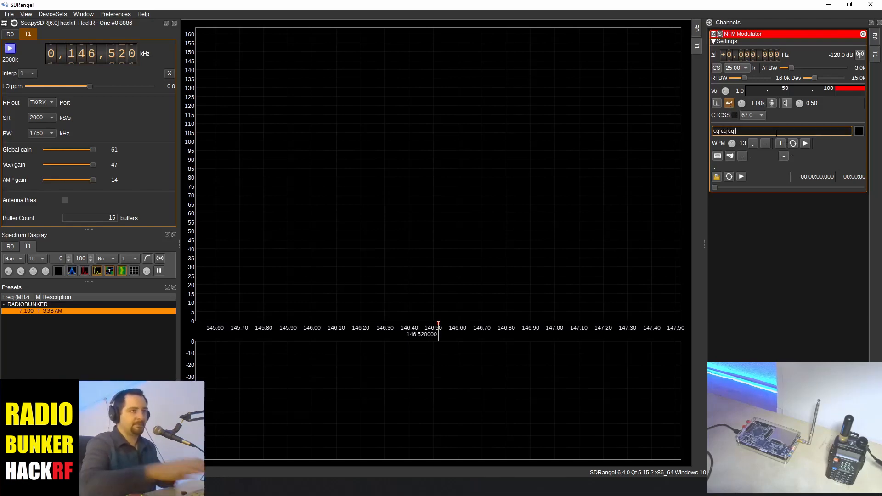
Use the microphone as the modulator's audio source, with Micrófono (2- USB Audio CODEC) as its input device
left_click(773, 103)
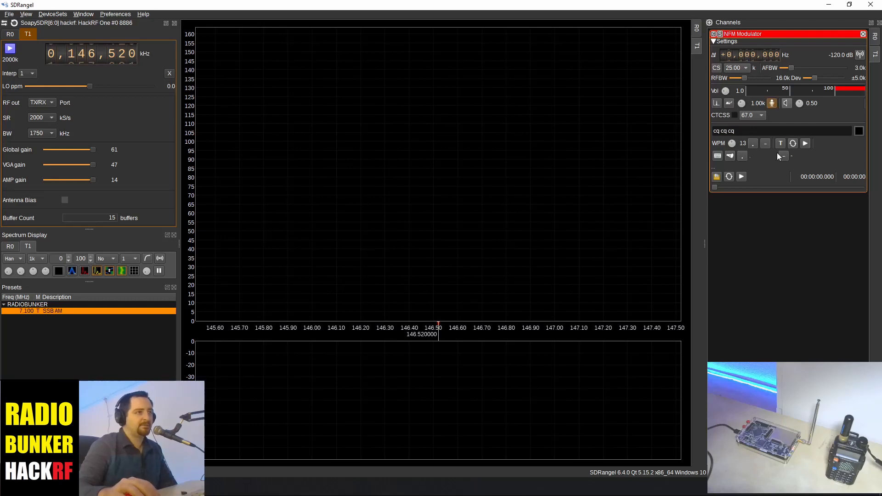
right_click(771, 104)
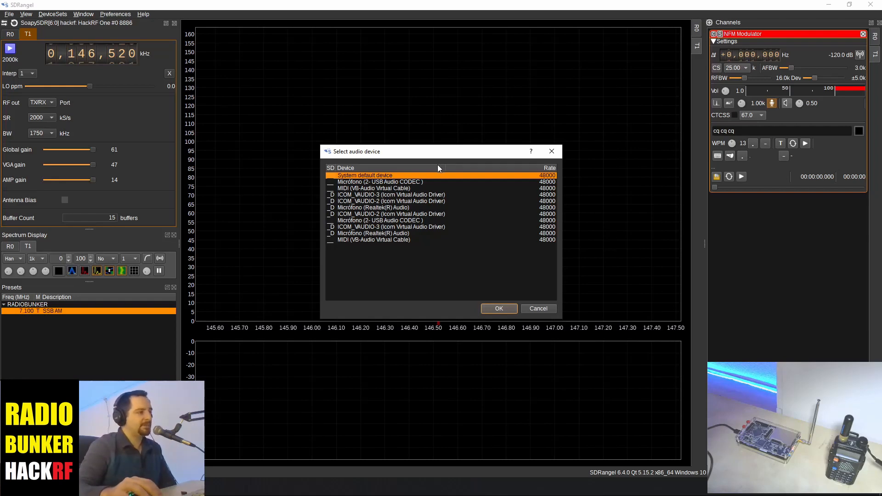
left_click(411, 221)
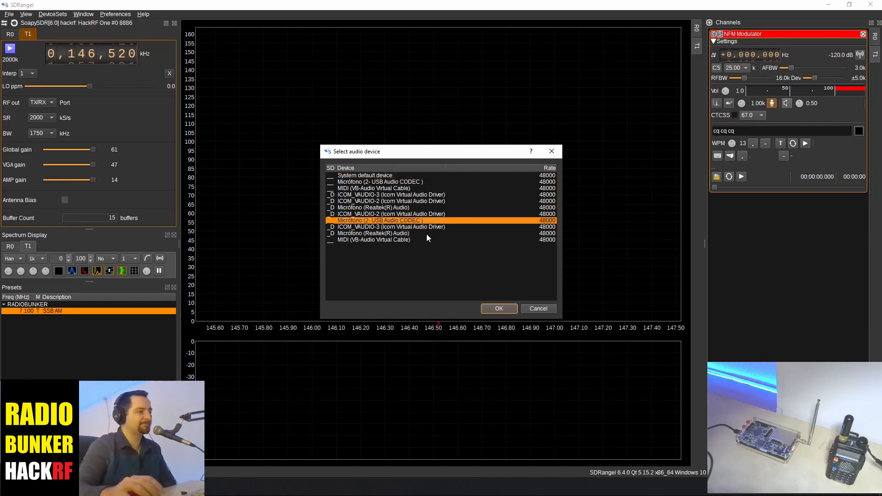
left_click(498, 308)
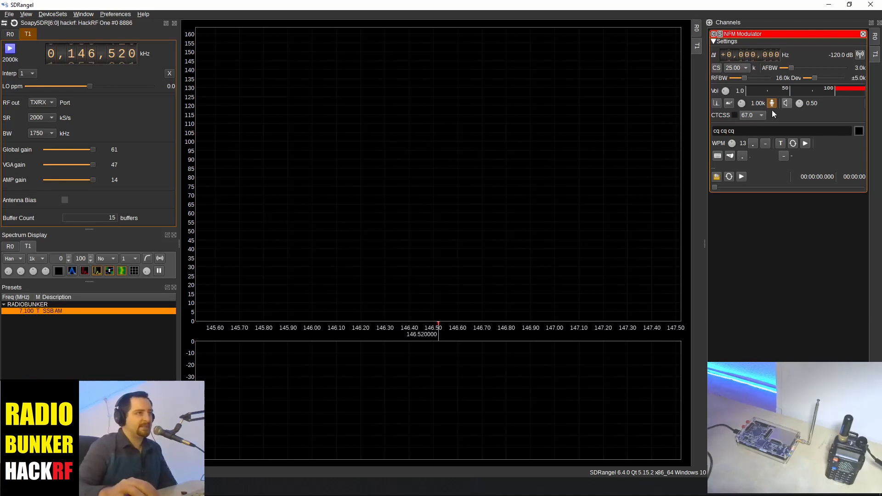
Set the NFM modulator's volume to 2.0 and run a test transmission on T1 with the microphone audio, ending with transmission stopped
scroll(727, 92, "up", 9)
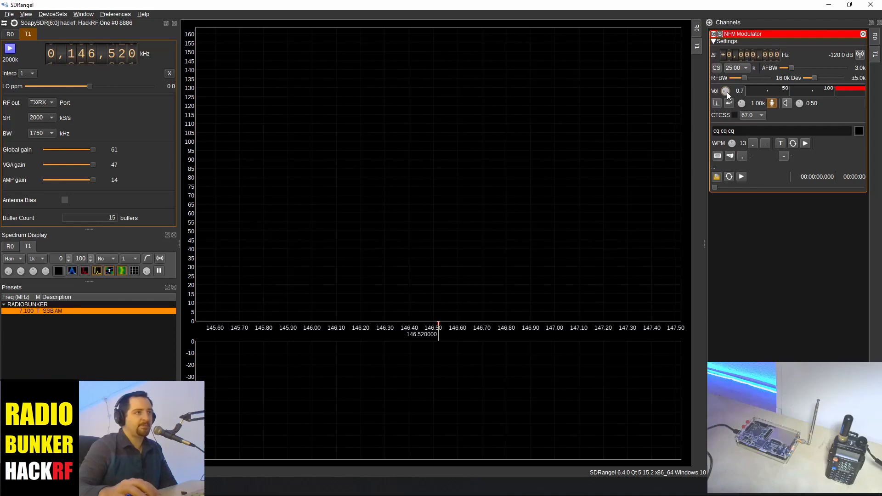
scroll(727, 91, "up", 4)
scroll(727, 92, "down", 3)
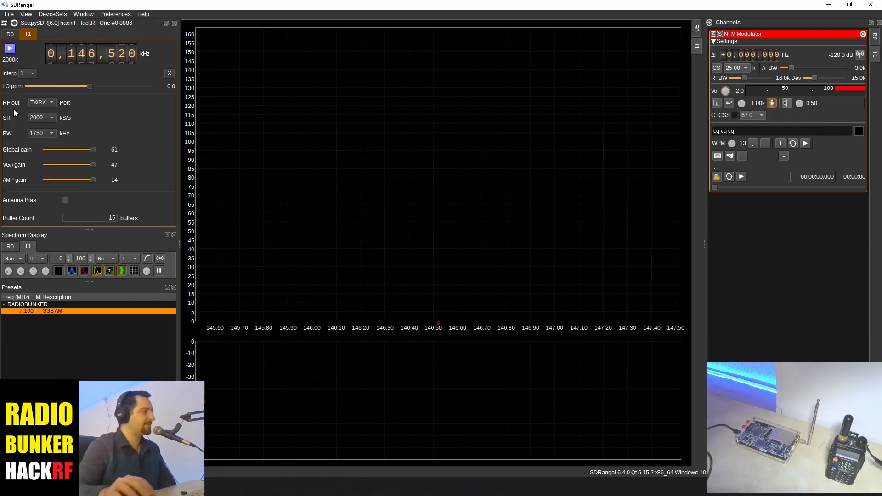
left_click(11, 53)
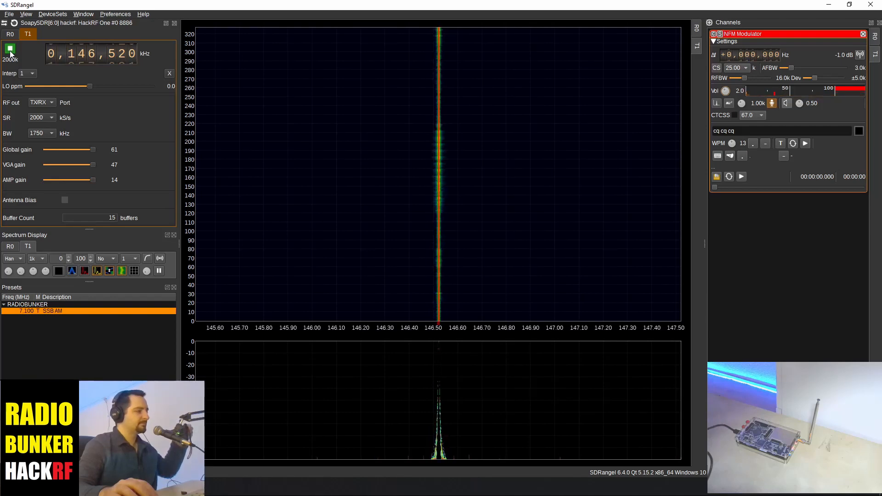
left_click(10, 51)
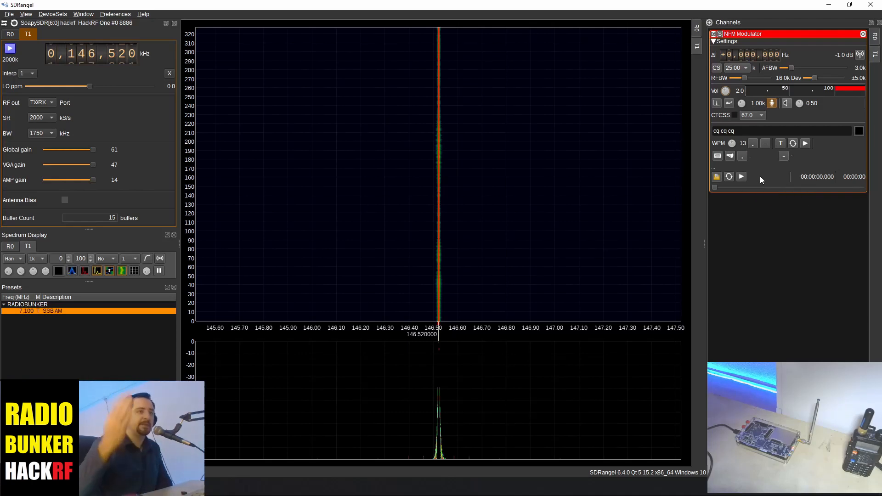
Clear the NFM modulator's Morse text, enter "cq cq cq" again and play it in a loop instead of the microphone
left_click(859, 132)
left_click(761, 130)
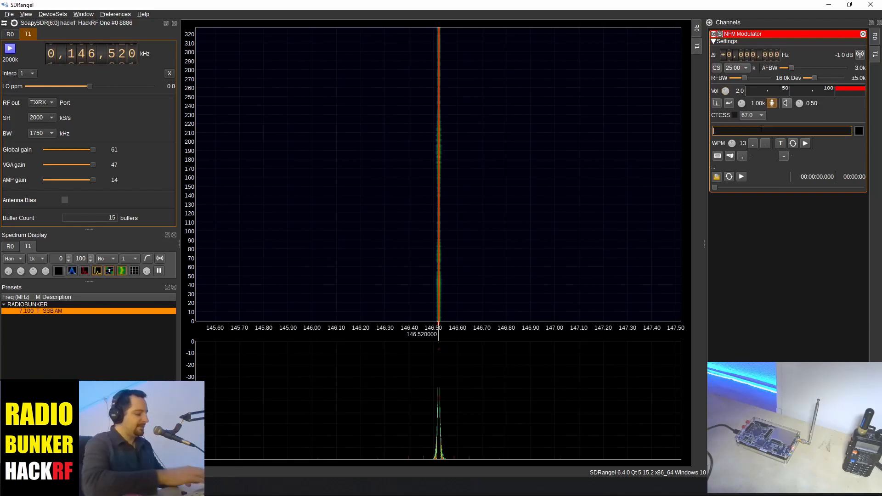
type("cq cq cq")
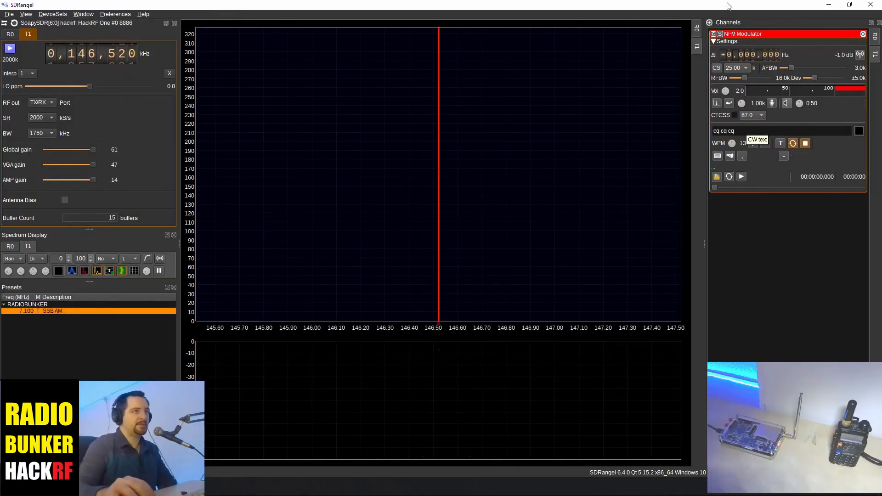
Replace the NFM Modulator channel on T1 with an SSB Modulator channel
left_click(863, 34)
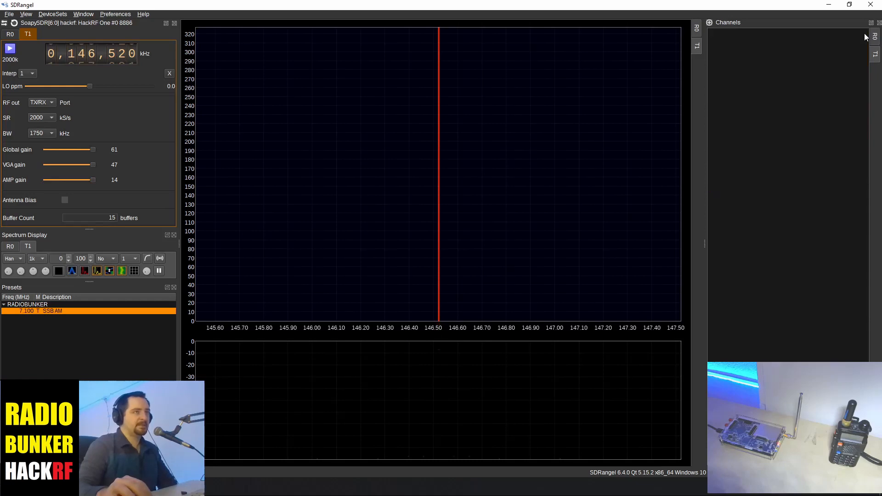
left_click(710, 23)
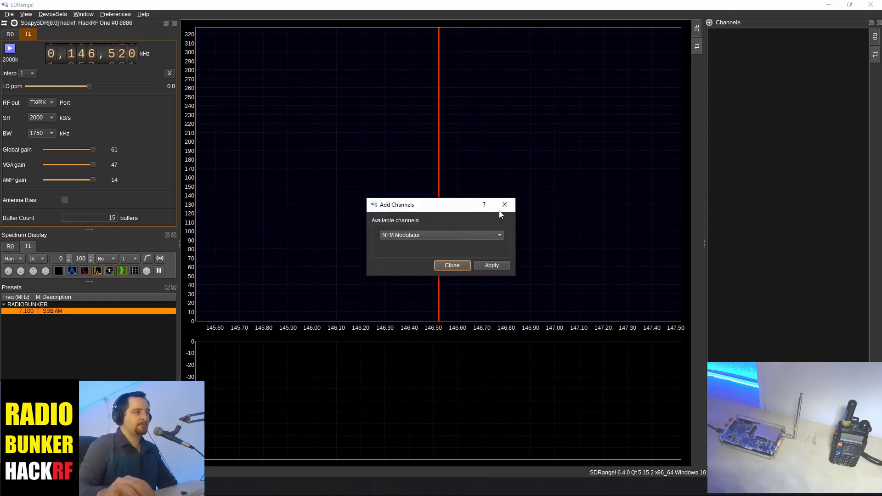
left_click(456, 236)
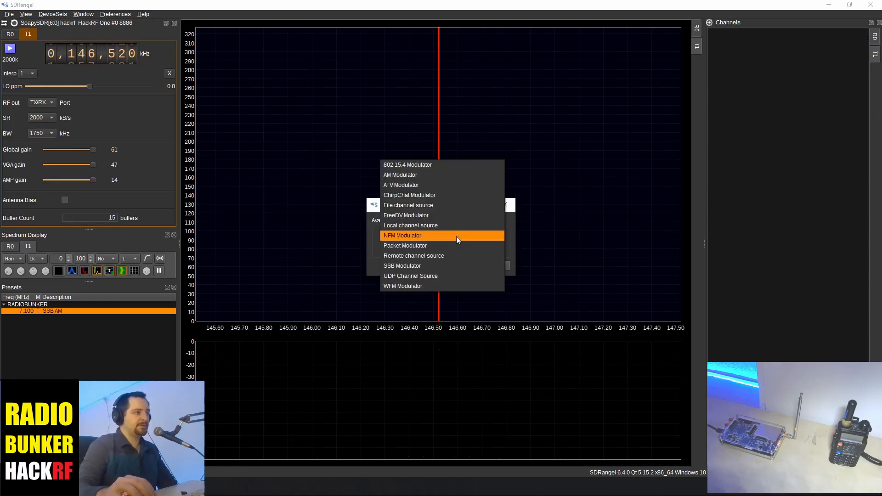
left_click(407, 266)
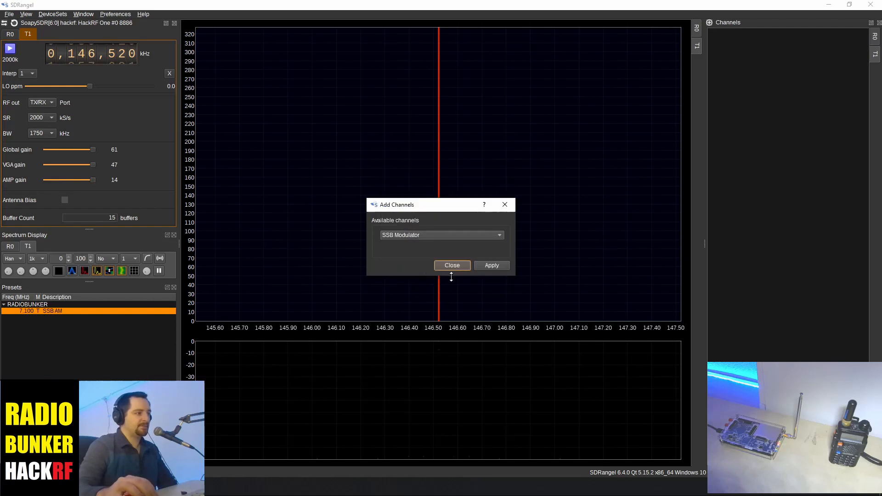
left_click(485, 268)
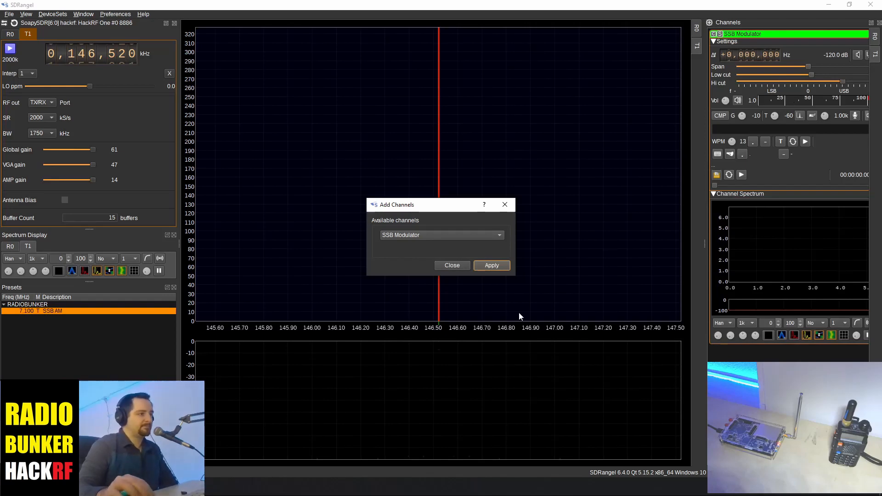
left_click(452, 266)
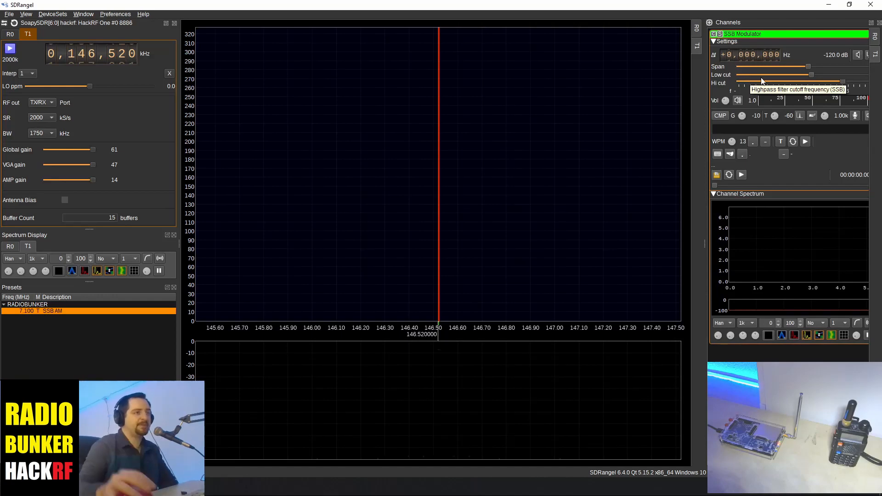
Widen the channel area and use Micrófono (2- USB Audio CODEC) as the SSB modulator's audio input
left_click_drag(704, 102, 594, 105)
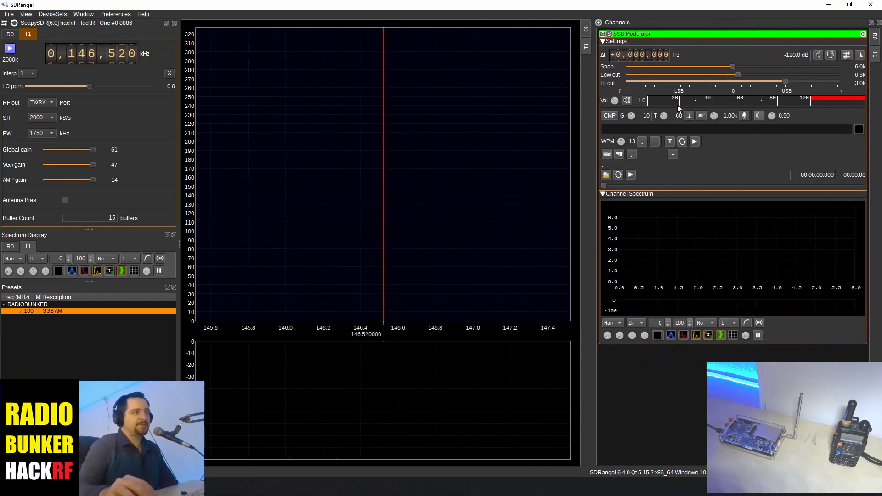
right_click(741, 116)
left_click(380, 220)
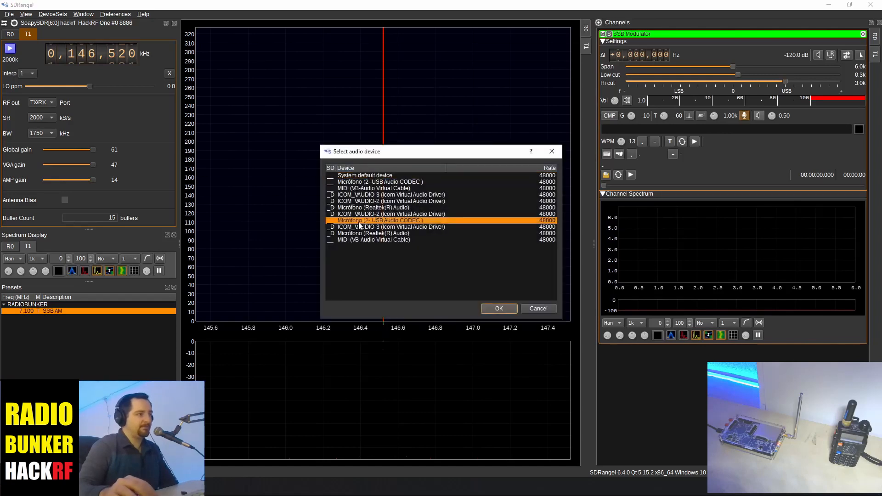
left_click(498, 308)
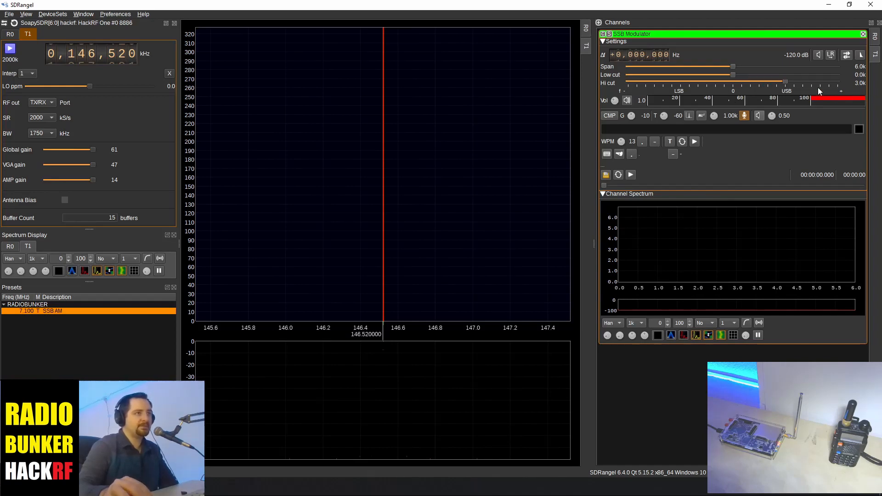
Set the SSB modulator's low cut to 0.0k and its high cut to 3.7k
left_click_drag(796, 82, 825, 78)
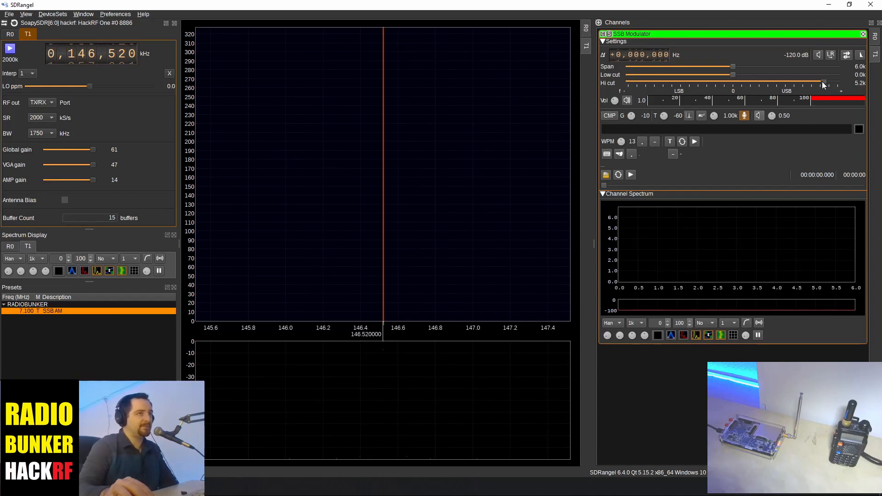
left_click_drag(819, 81, 775, 82)
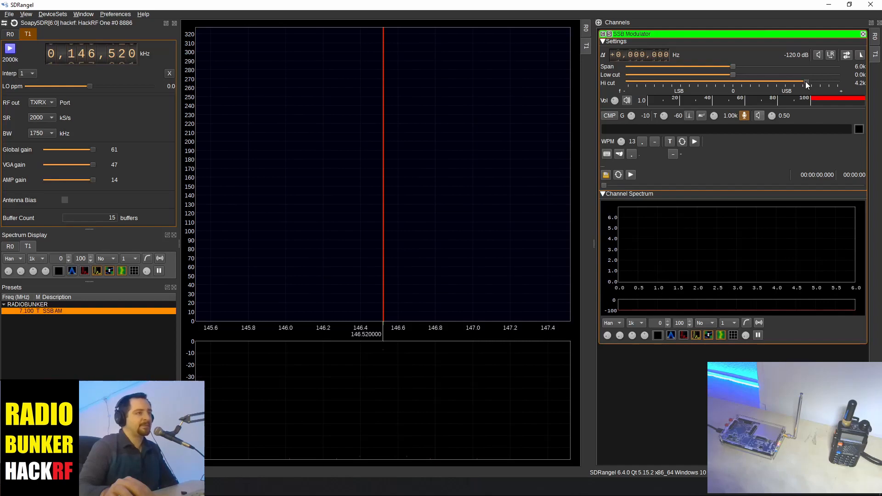
mouse_move(807, 85)
left_mouse_down()
mouse_move(797, 85)
mouse_move(837, 84)
mouse_move(803, 81)
left_mouse_up()
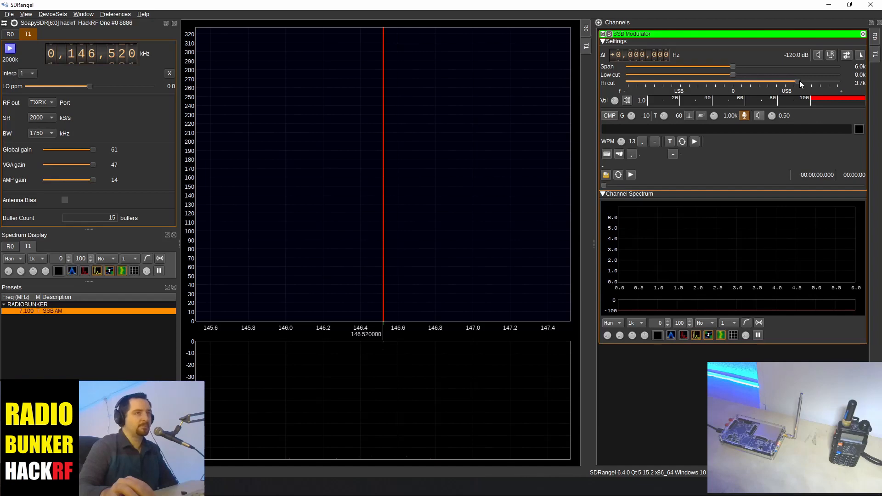
left_click(845, 55)
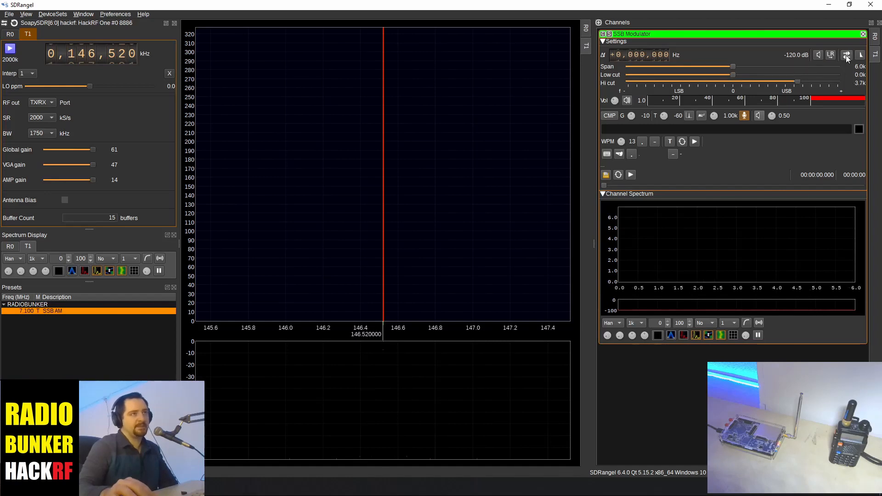
left_click(845, 55)
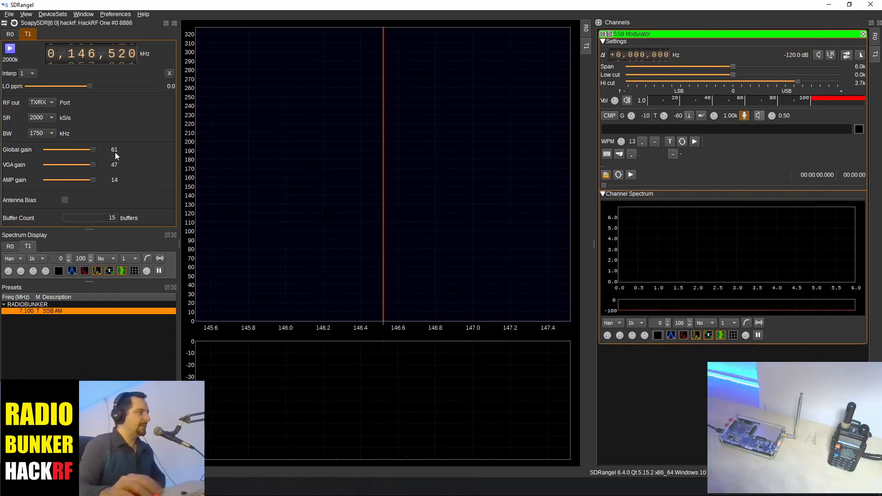
Transmit the SSB signal while changing the high cut to 2.2k, 6.0k and finally 3.0k, and stop the transmission
left_click(9, 49)
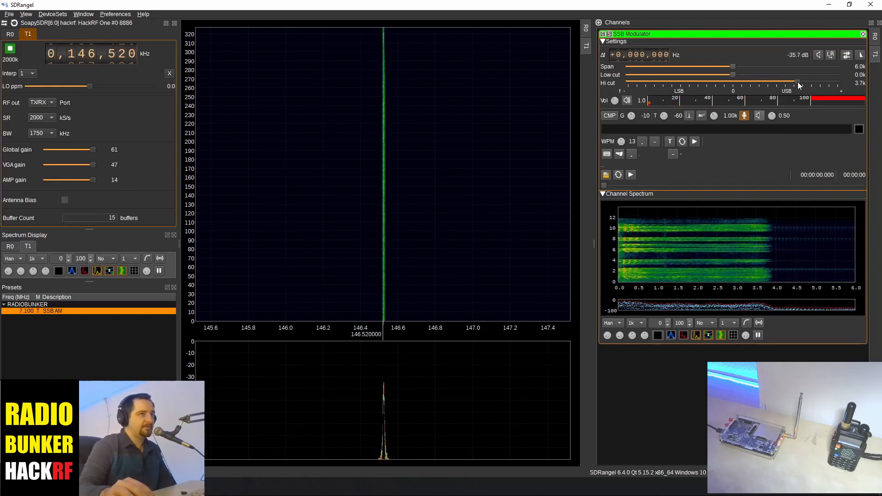
left_click_drag(797, 82, 771, 84)
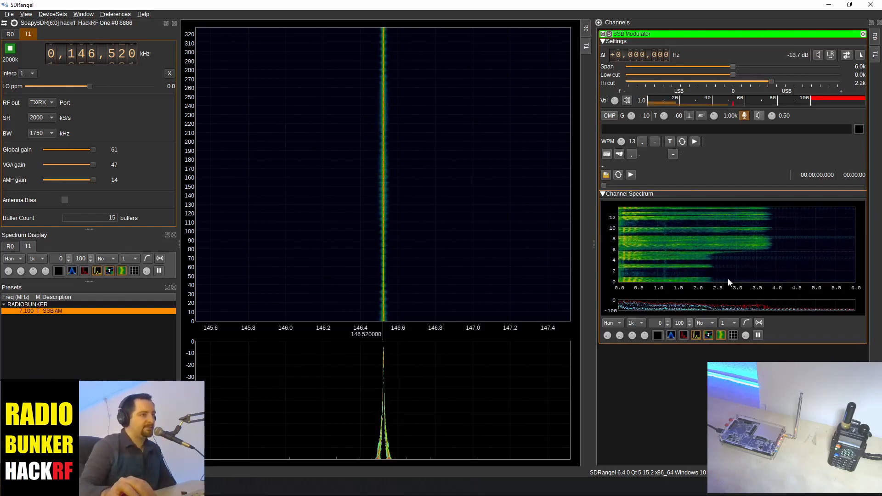
left_click_drag(771, 82, 844, 83)
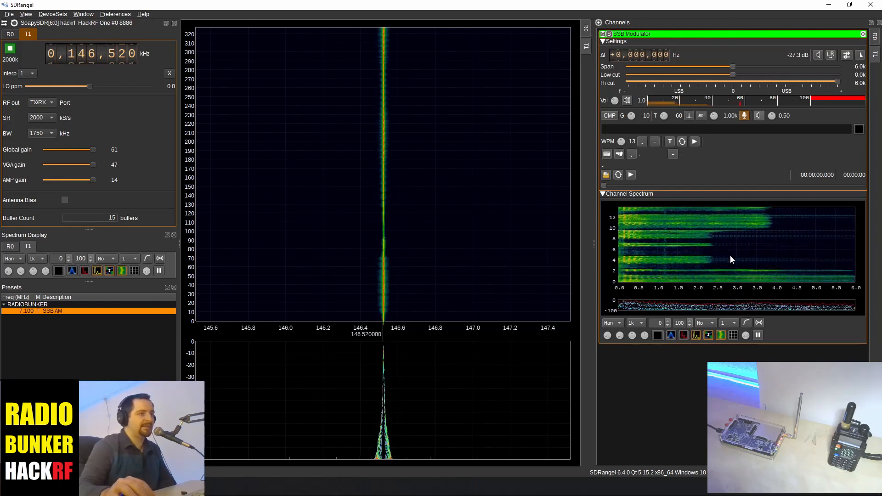
left_click_drag(837, 81, 783, 85)
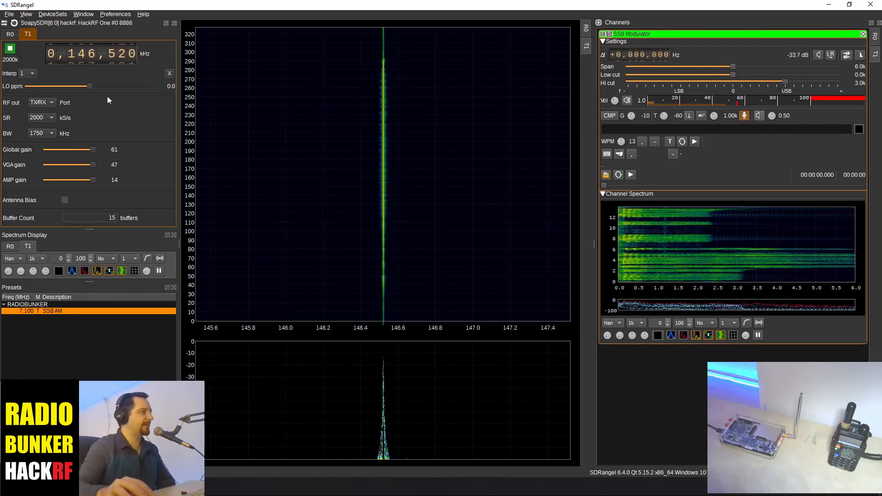
left_click(10, 49)
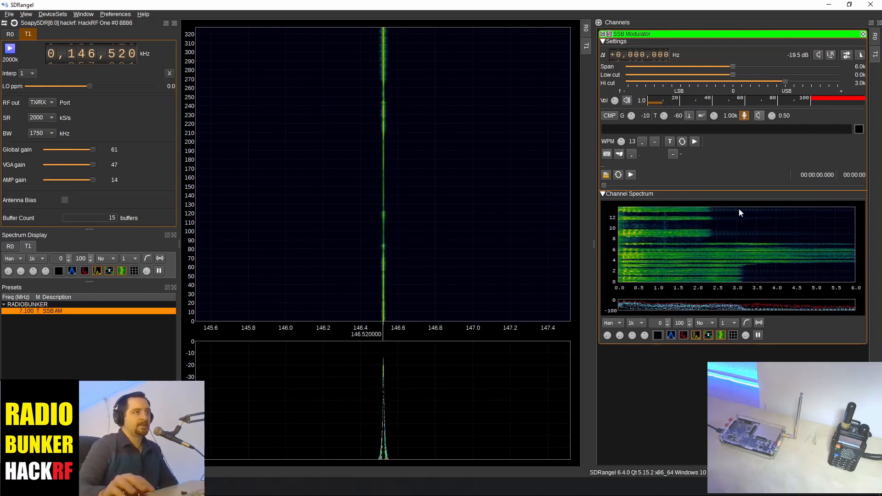
Replace the SSB Modulator channel on T1 with an AM Modulator channel
left_click(863, 34)
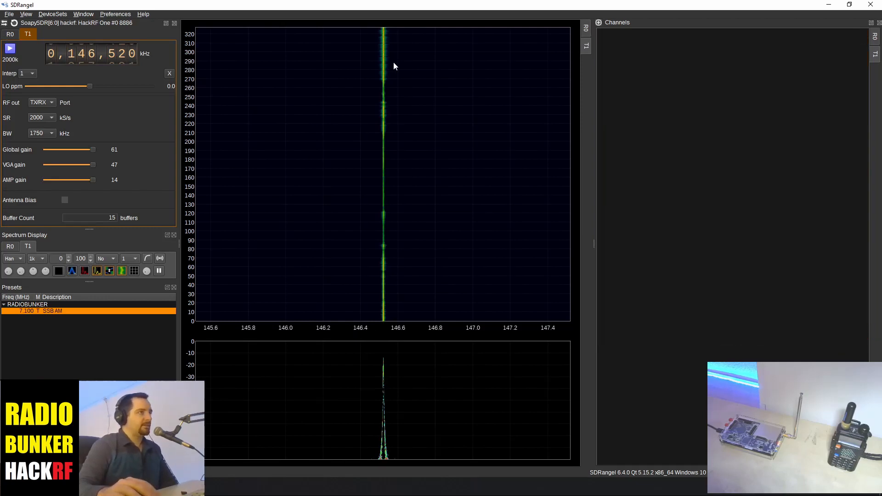
left_click(598, 22)
left_click(424, 230)
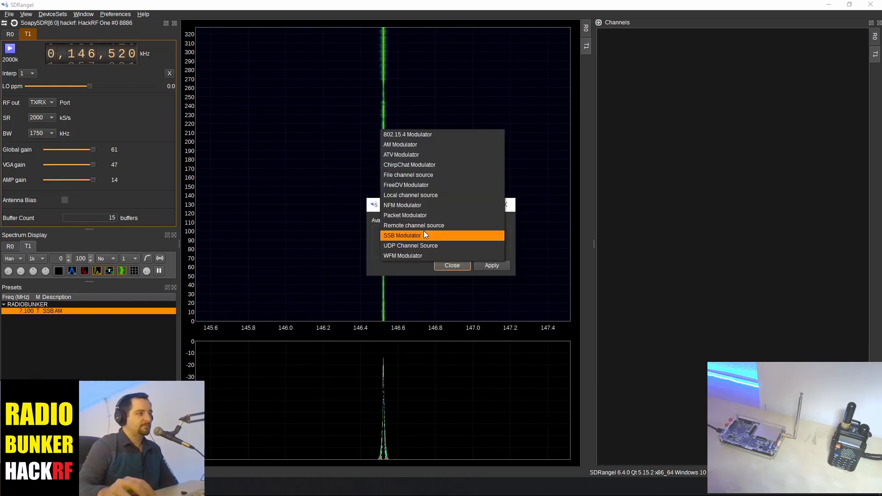
left_click(417, 146)
left_click(487, 266)
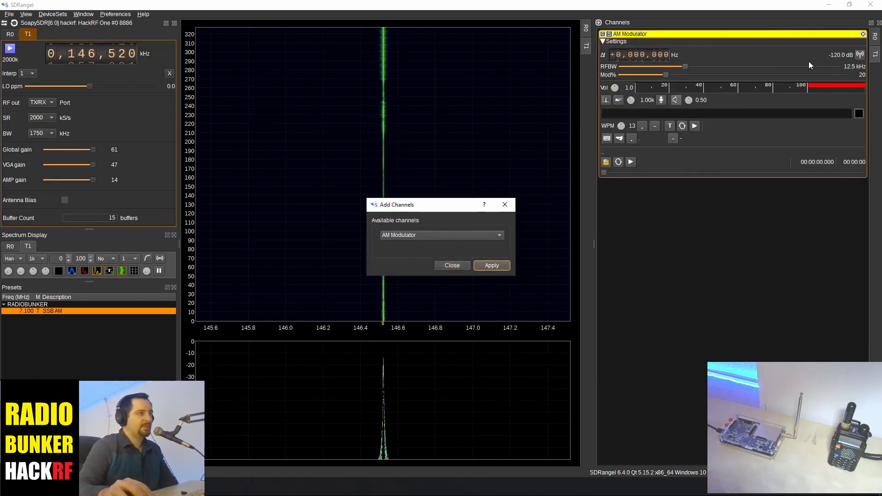
left_click(452, 266)
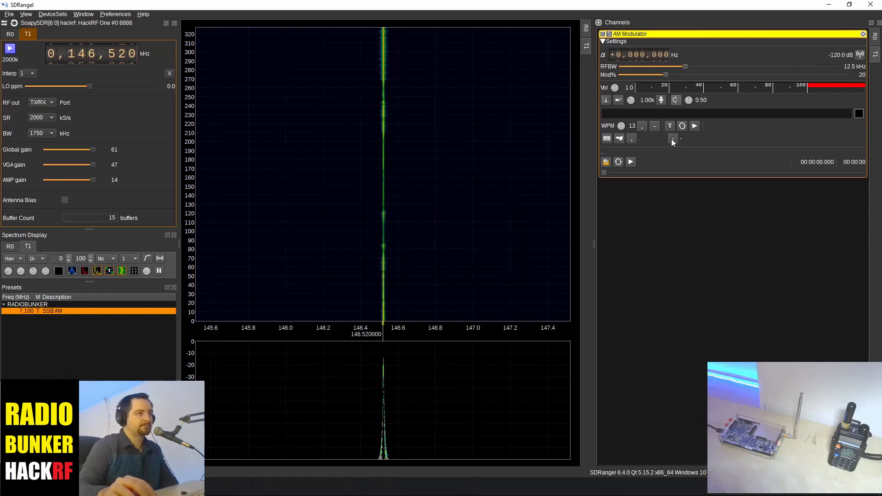
Use Micrófono (2- USB Audio CODEC) as the AM modulator's audio input and set the modulation percentage to 41
right_click(662, 100)
left_click(386, 222)
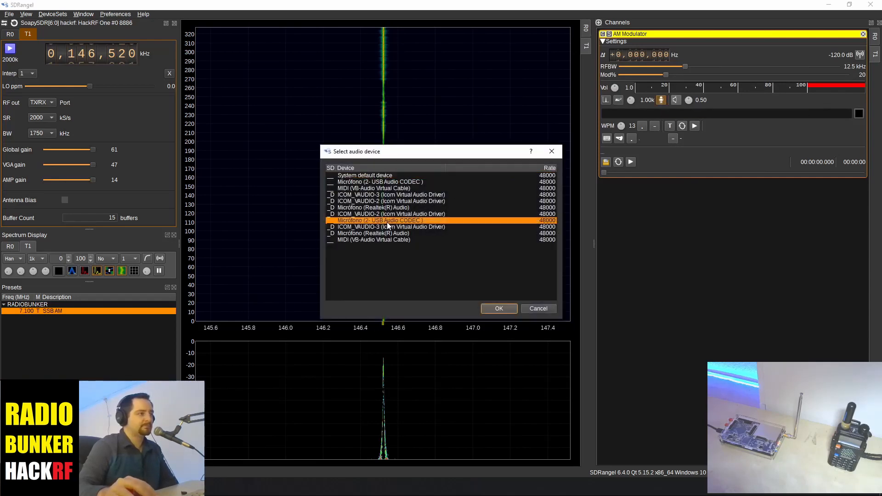
left_click(505, 309)
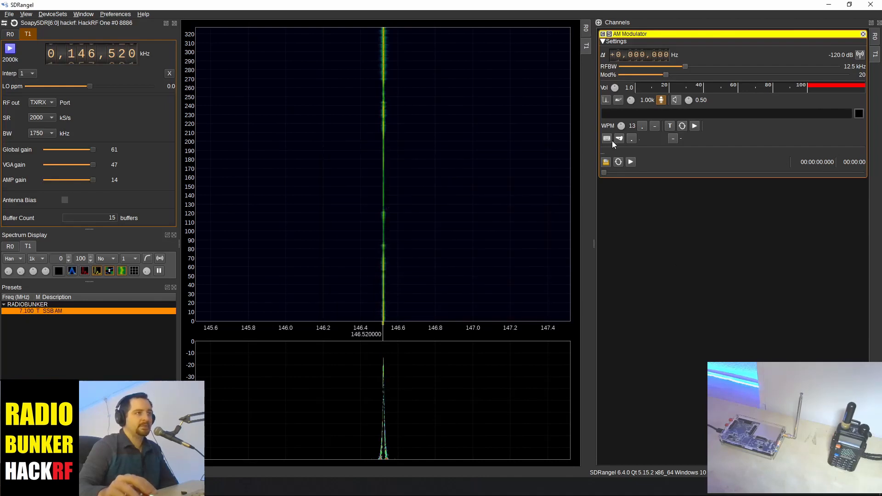
left_click_drag(666, 75, 726, 74)
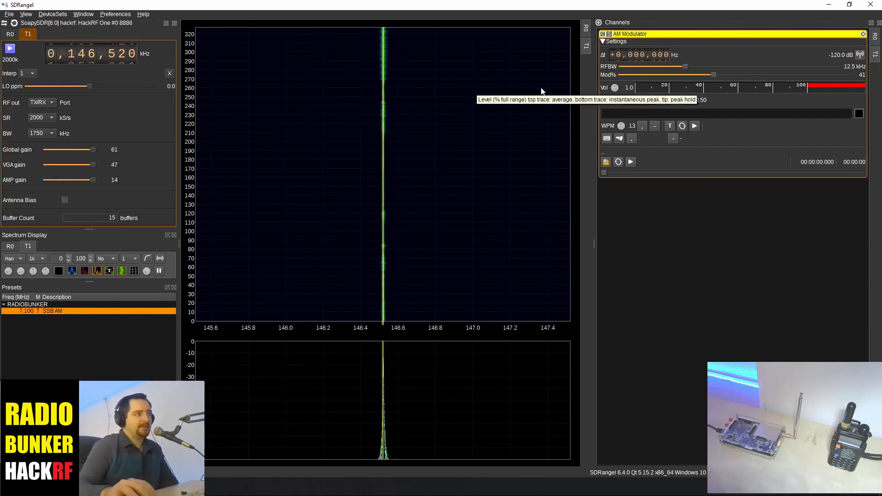
Run a test transmission with the AM modulator, stop it and remove the AM Modulator channel from T1
left_click(10, 49)
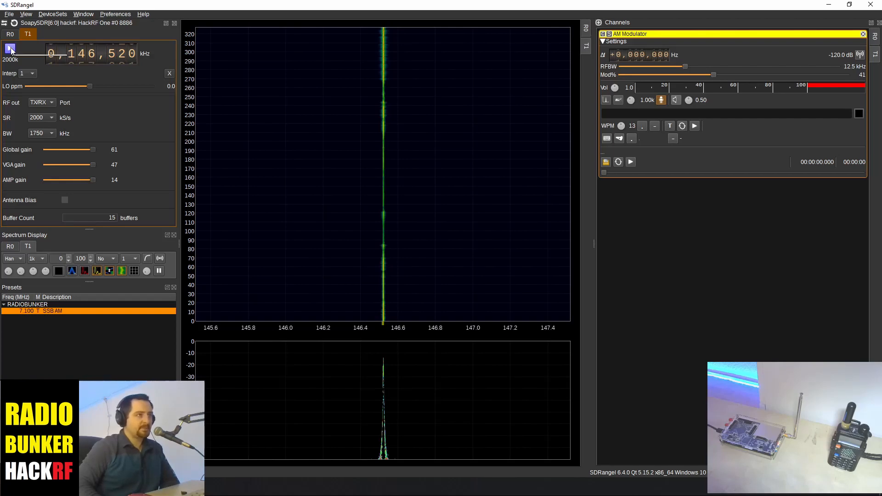
left_click(10, 49)
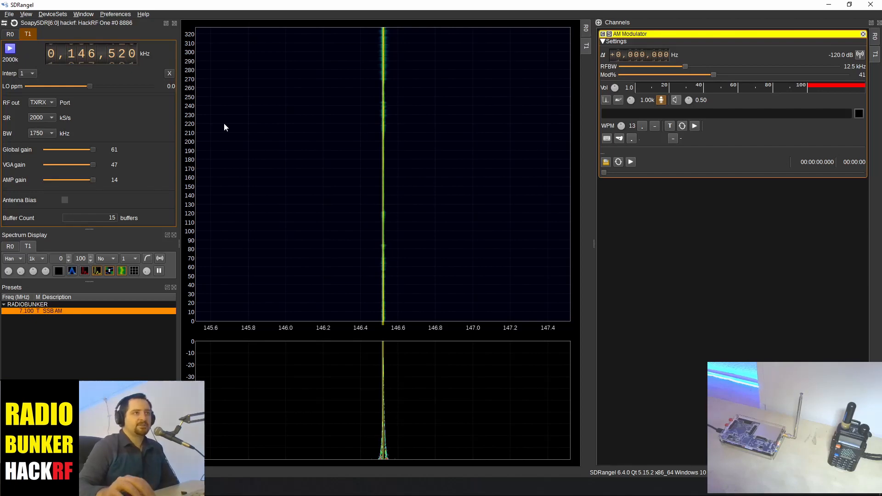
left_click(864, 34)
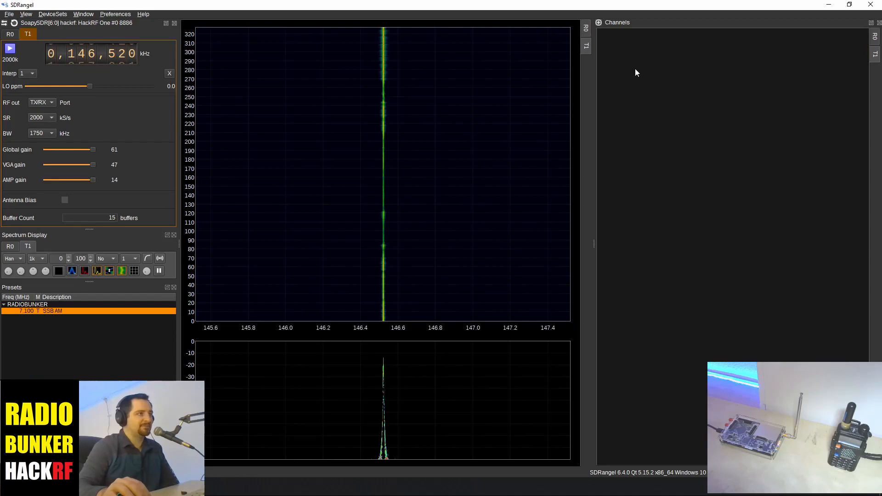